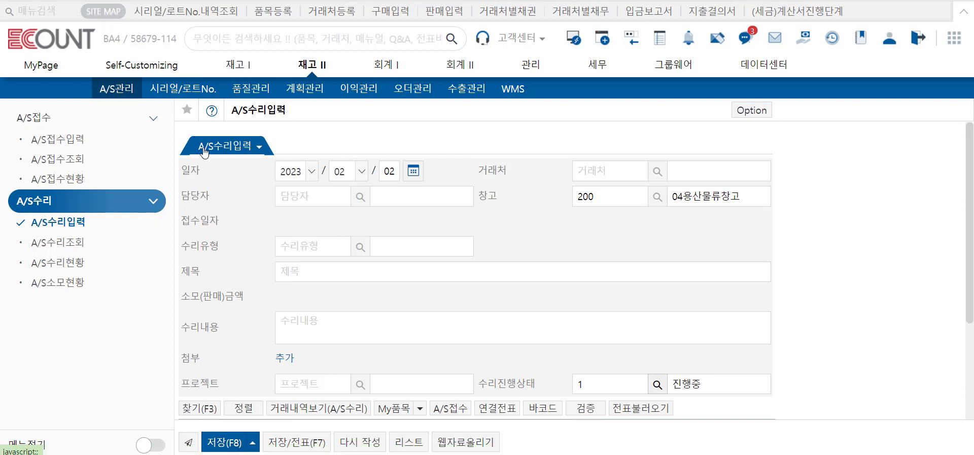
# - Browse the existing A/S receipt records, then close the list and return to the repair title field
pyautogui.click(306, 271)
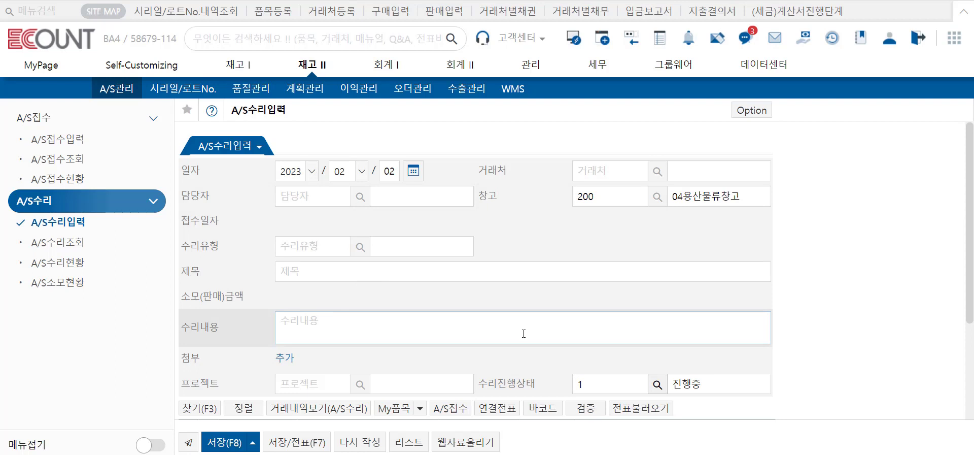
pyautogui.click(463, 409)
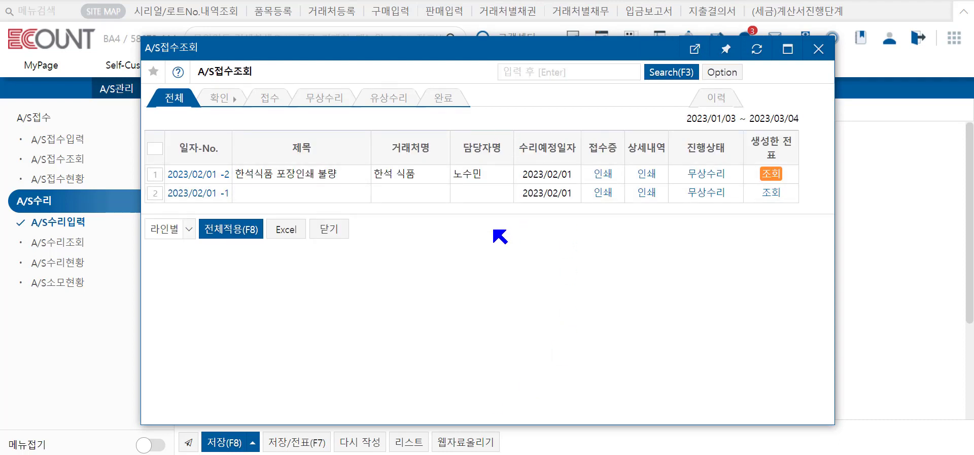
pyautogui.click(818, 49)
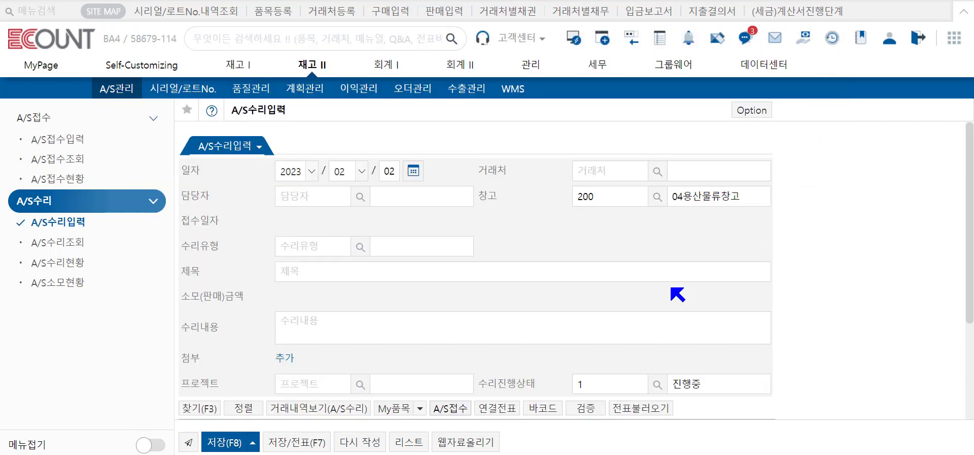
pyautogui.click(437, 266)
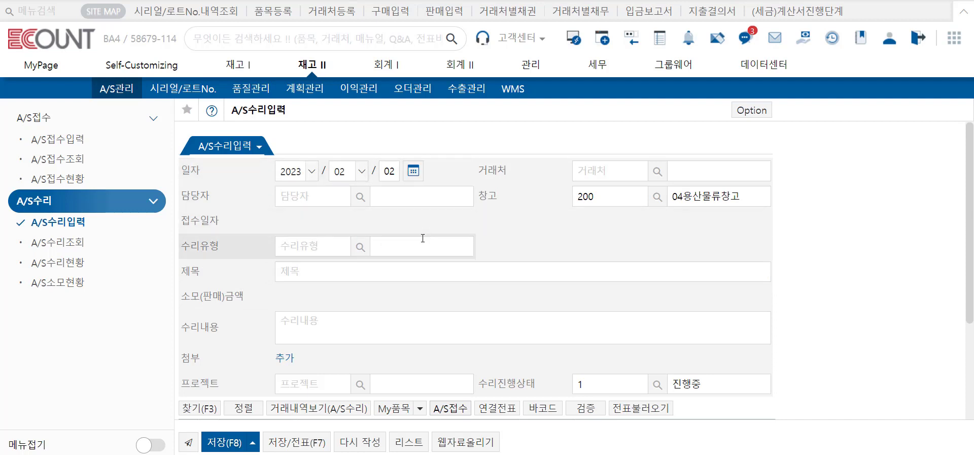
# - Enter the staff member in charge by name and confirm it to the employee code
pyautogui.click(312, 198)
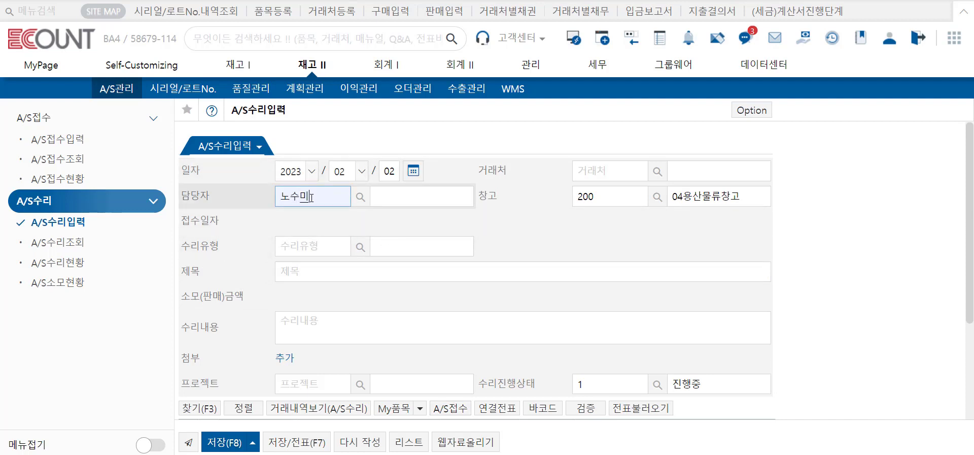
pyautogui.press('Return')
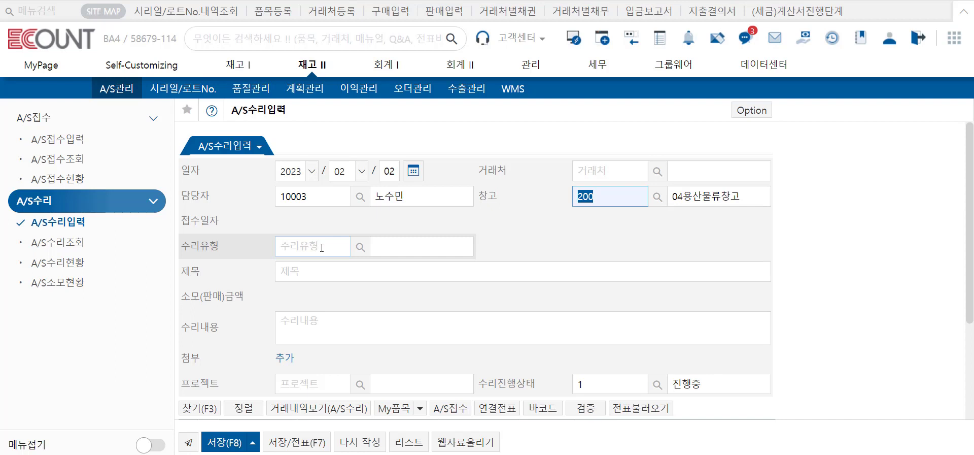
pyautogui.click(363, 252)
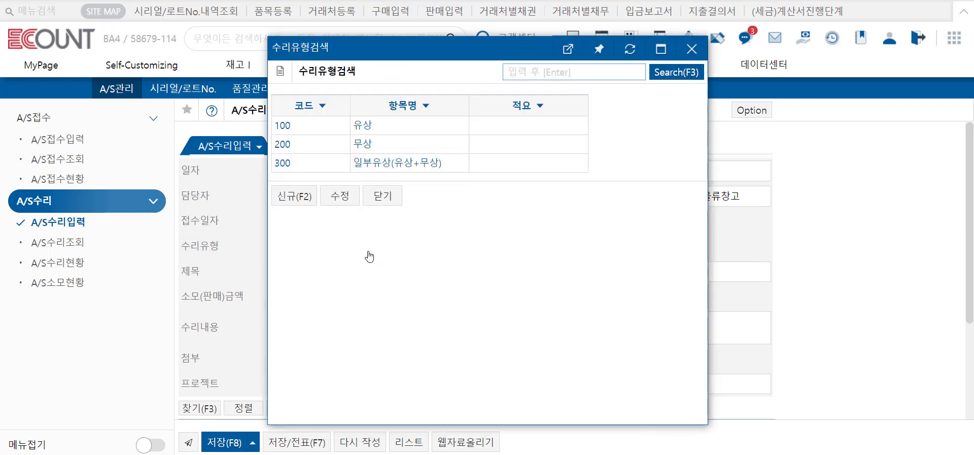
pyautogui.click(295, 202)
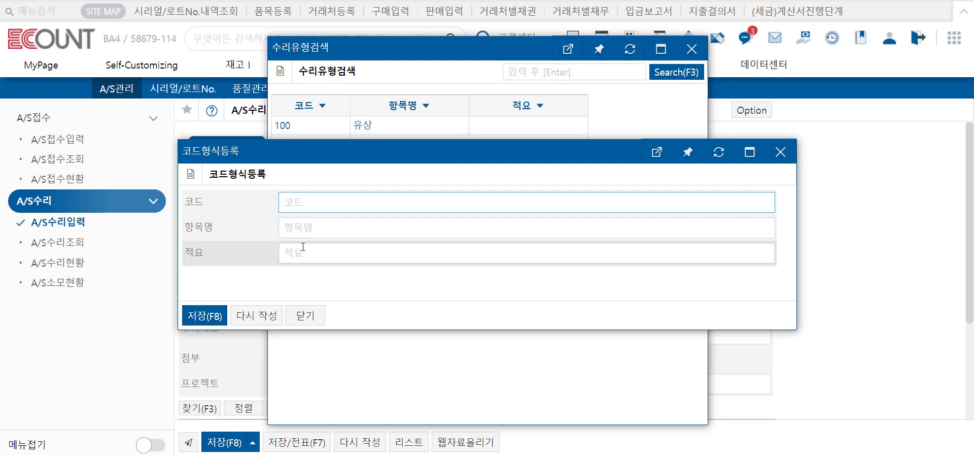
pyautogui.click(305, 316)
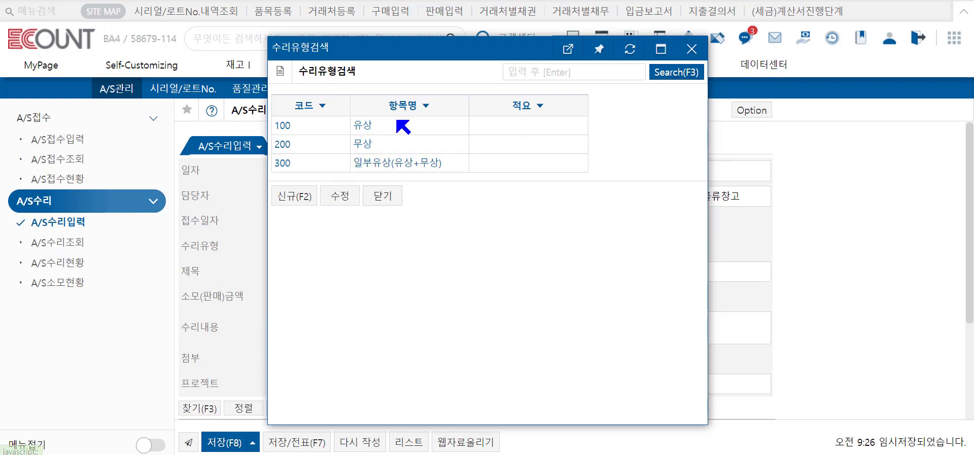
pyautogui.click(383, 195)
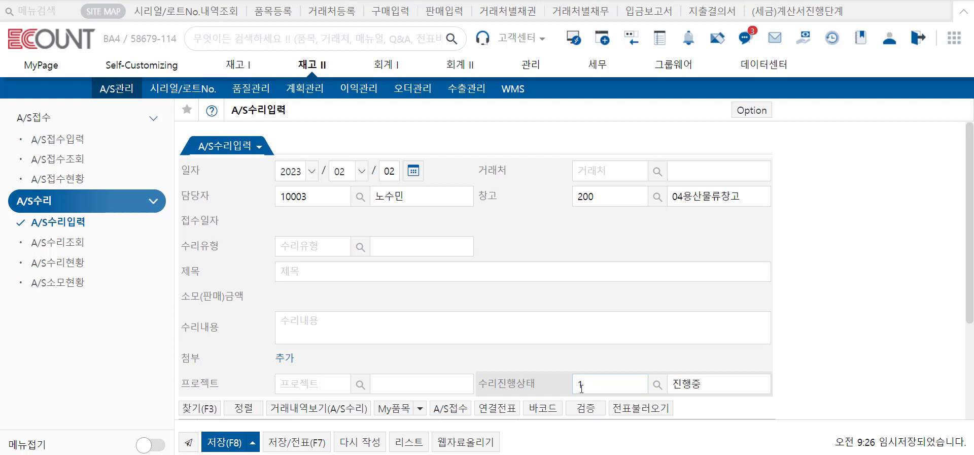
# - Add repair progress status 010 무상수리(진행중) through the status list's tab settings
pyautogui.click(657, 385)
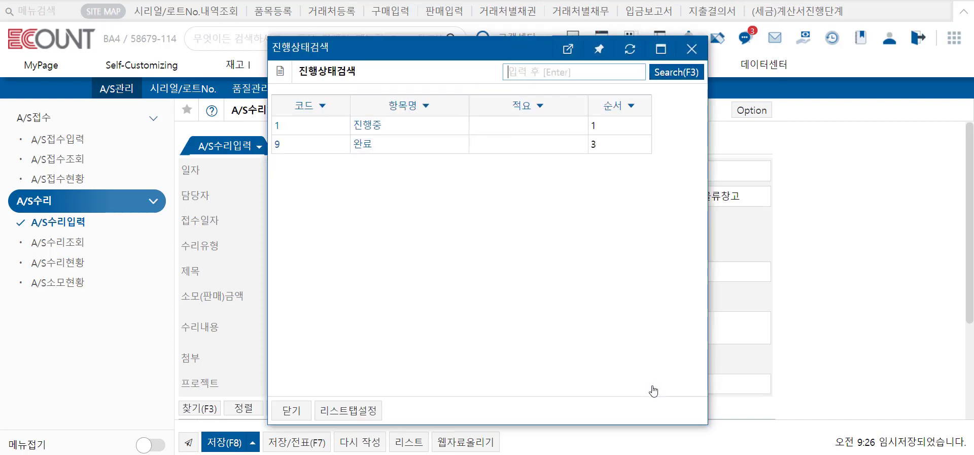
pyautogui.click(362, 410)
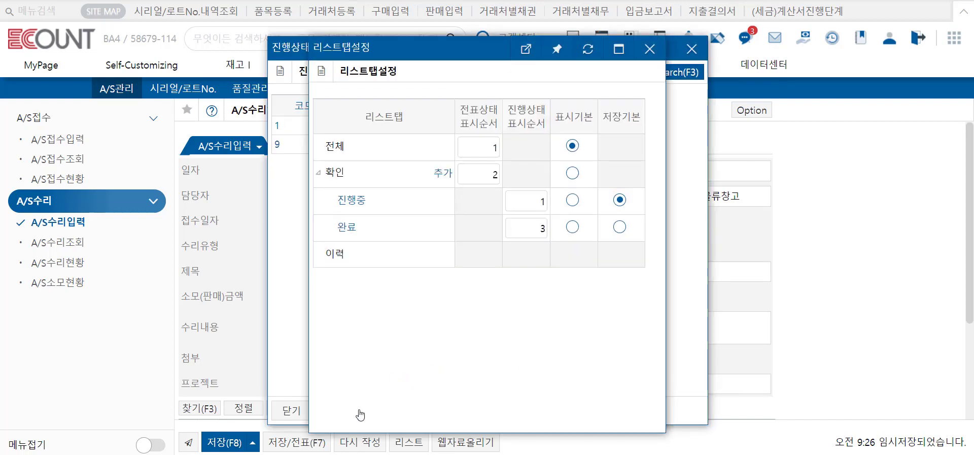
pyautogui.click(444, 173)
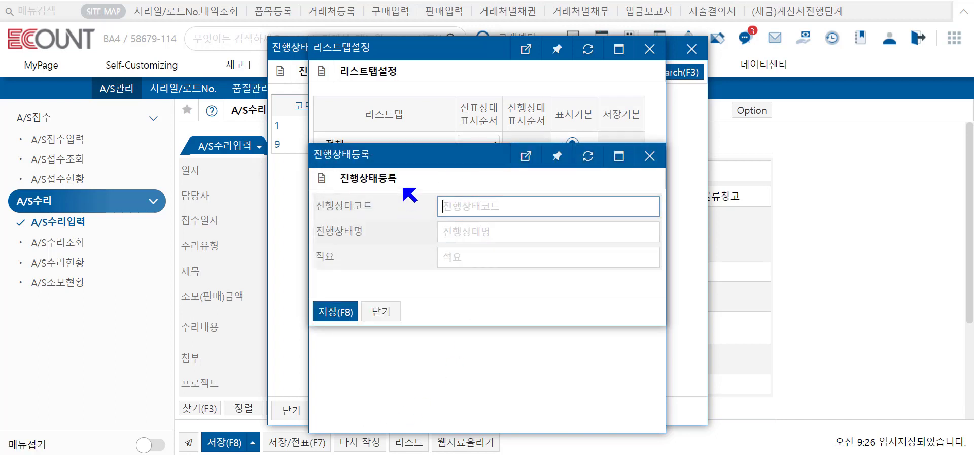
pyautogui.write('010')
pyautogui.click(486, 234)
pyautogui.write('무상수리(진행중)')
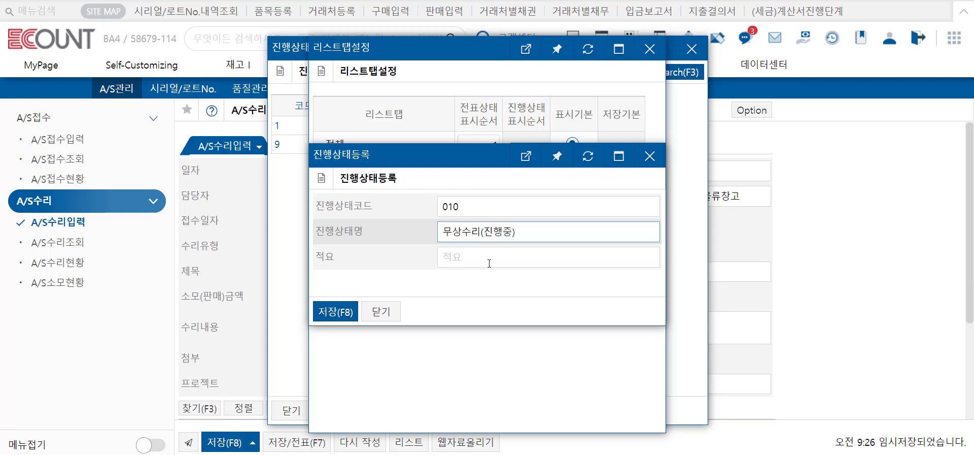
pyautogui.click(337, 312)
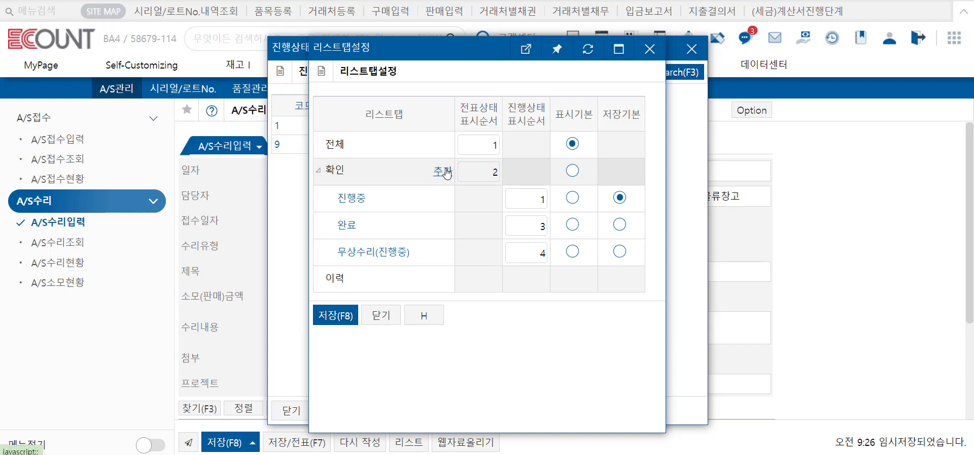
# - Add status 020 유상수리(진행중), save the tab settings and close the status list
pyautogui.click(446, 172)
pyautogui.click(474, 199)
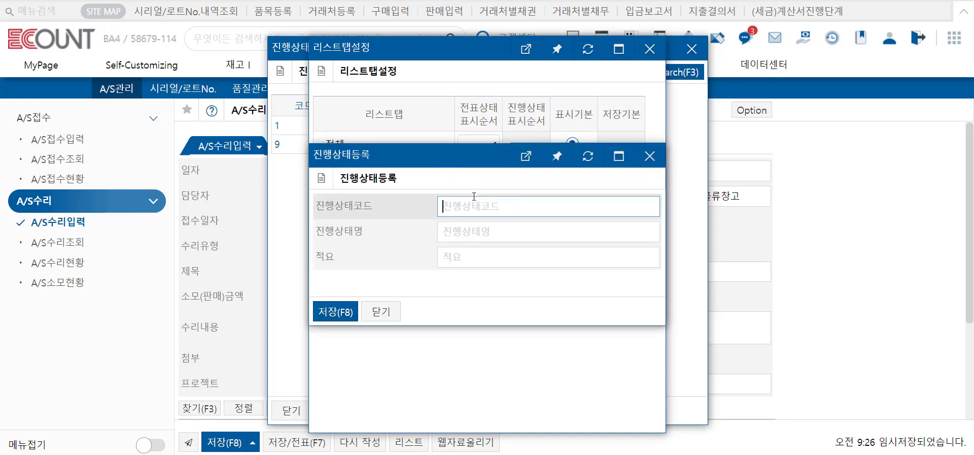
pyautogui.write('020')
pyautogui.click(522, 227)
pyautogui.write('유상수리(진행중)')
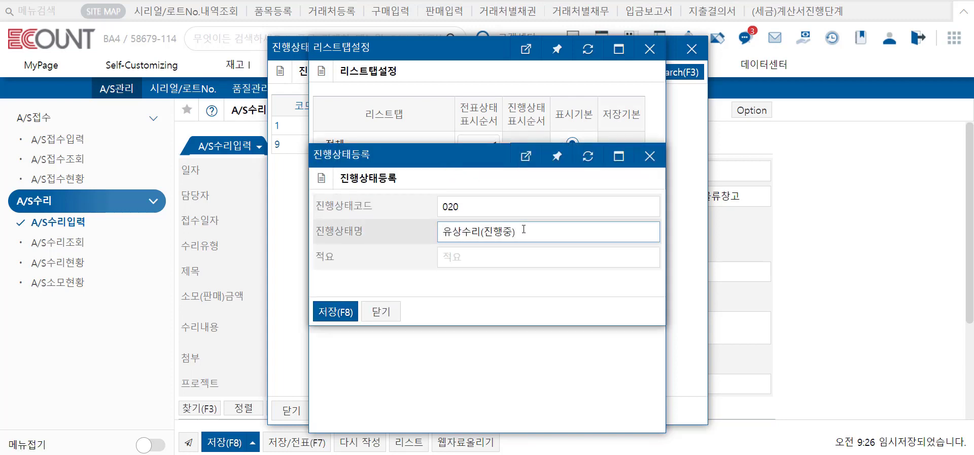
pyautogui.click(343, 316)
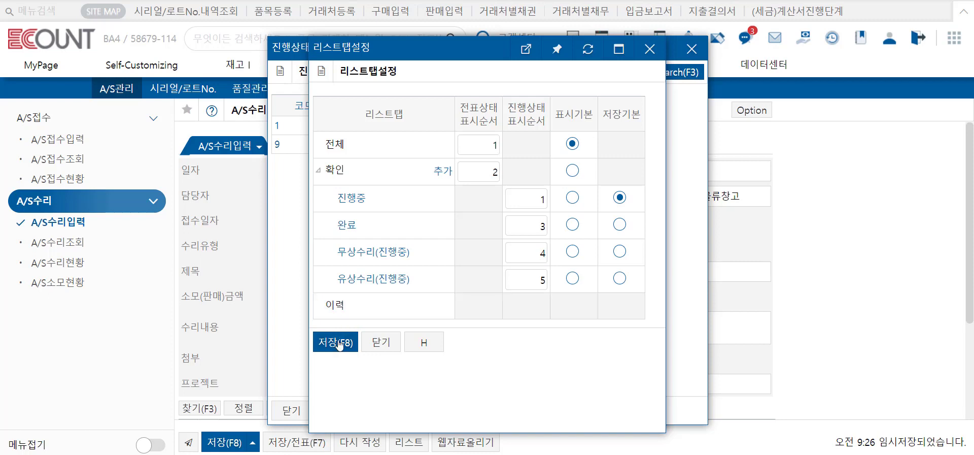
pyautogui.click(336, 342)
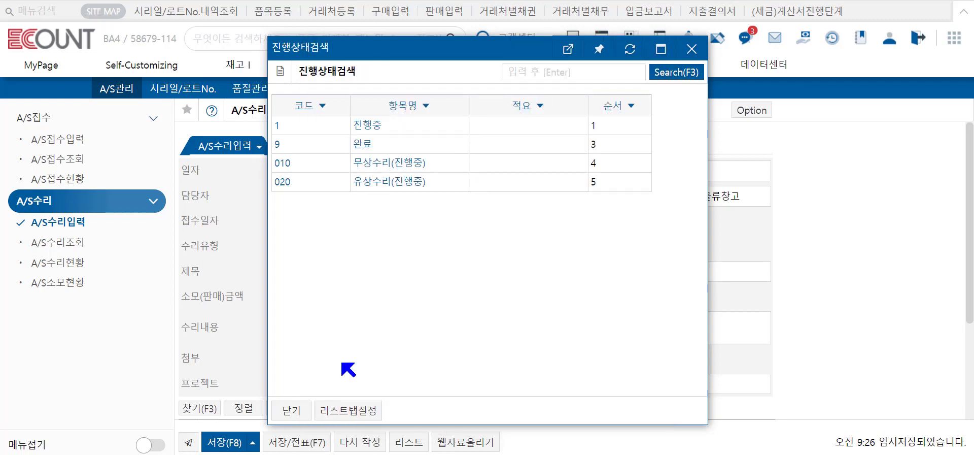
pyautogui.click(291, 410)
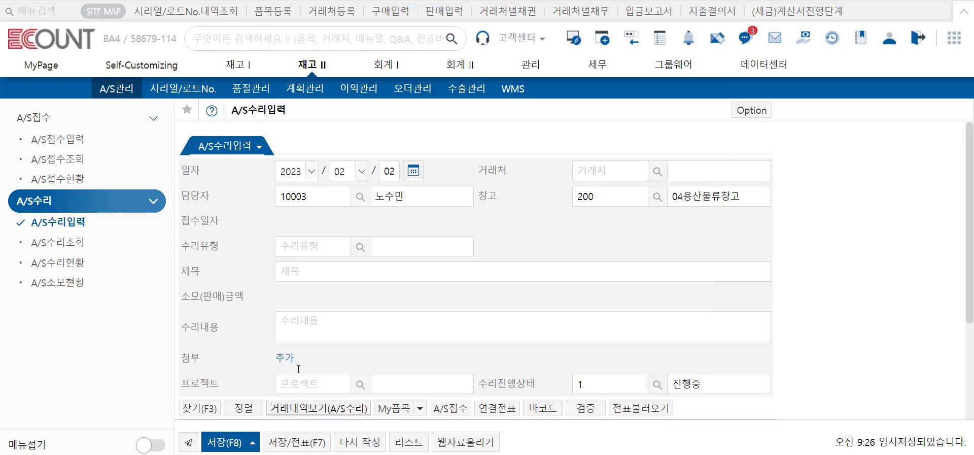
# - View repairs under the 무상수리(진행중) tab, then reopen A/S repair entry, deleting the temp-saved draft
pyautogui.click(94, 244)
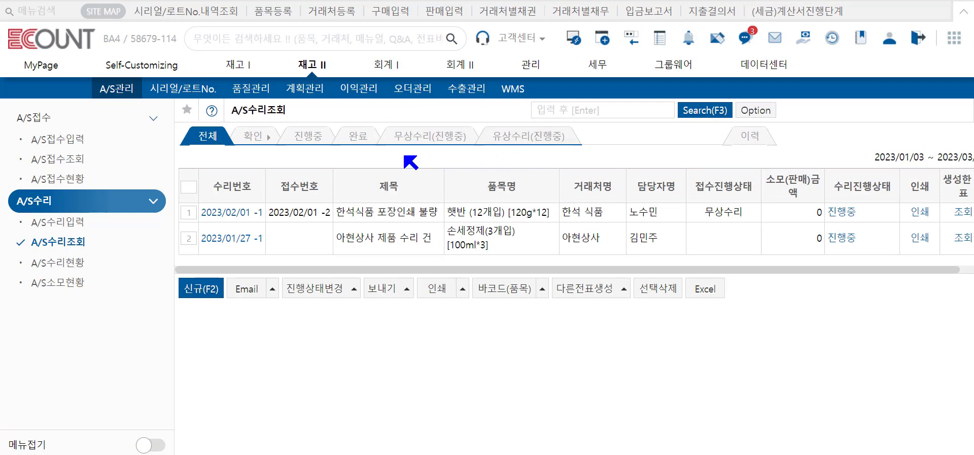
pyautogui.click(435, 136)
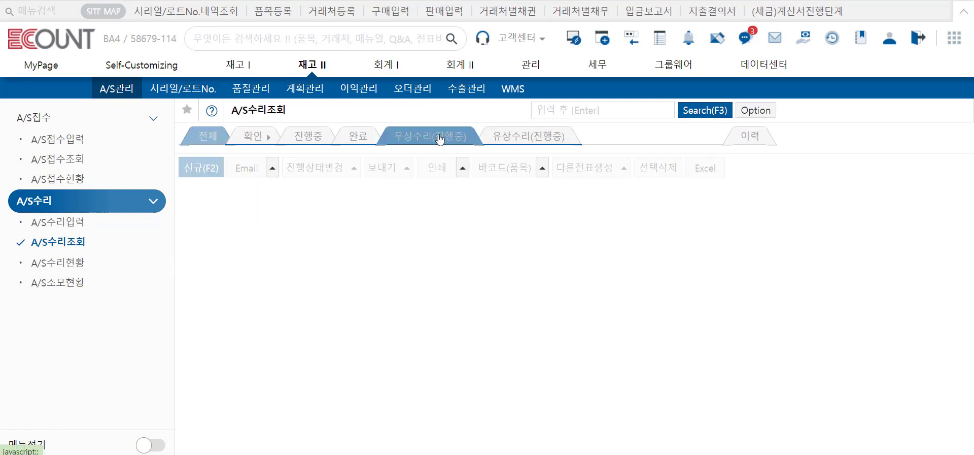
pyautogui.click(73, 226)
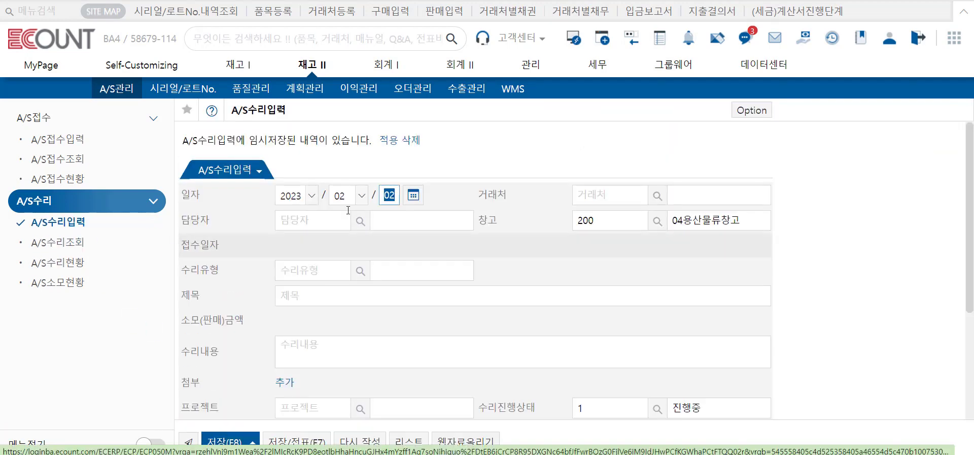
pyautogui.click(415, 147)
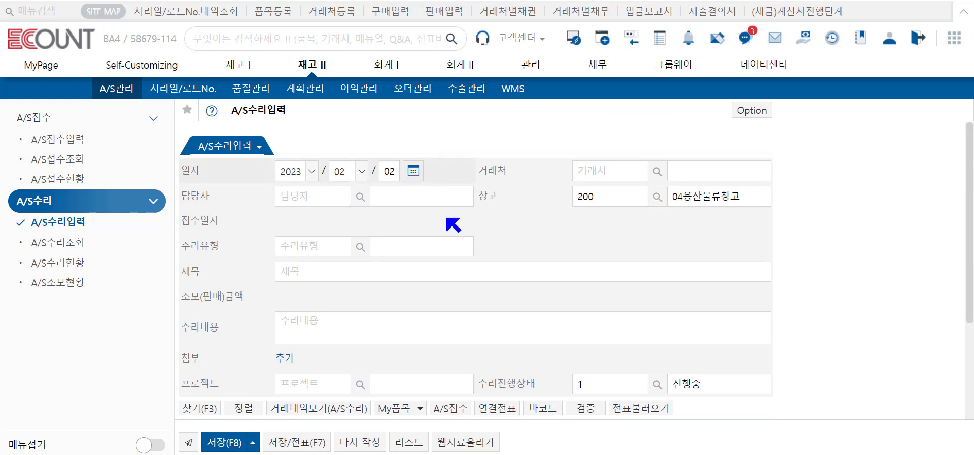
pyautogui.click(303, 270)
pyautogui.click(325, 321)
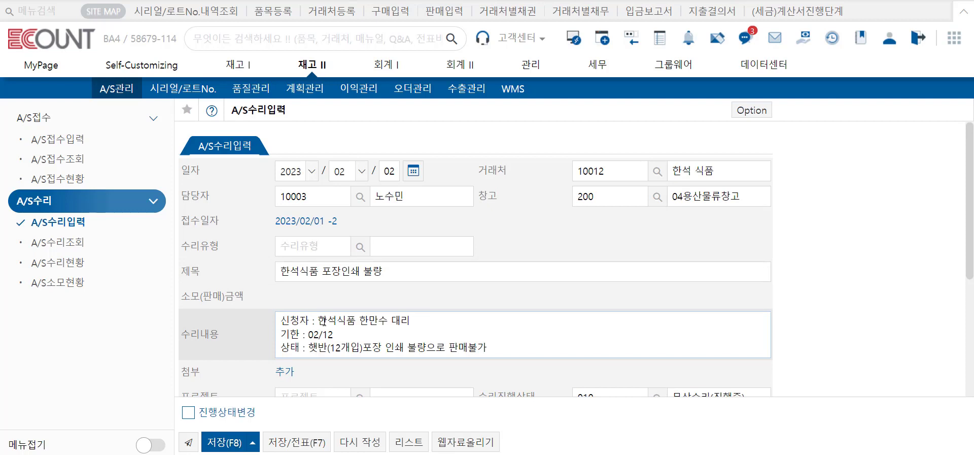
pyautogui.scroll(-1, 323, 322)
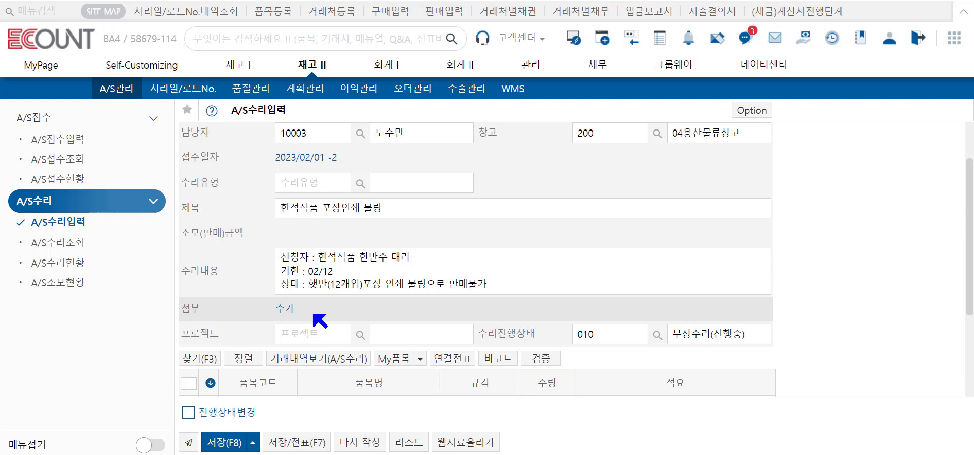
pyautogui.scroll(-2, 319, 321)
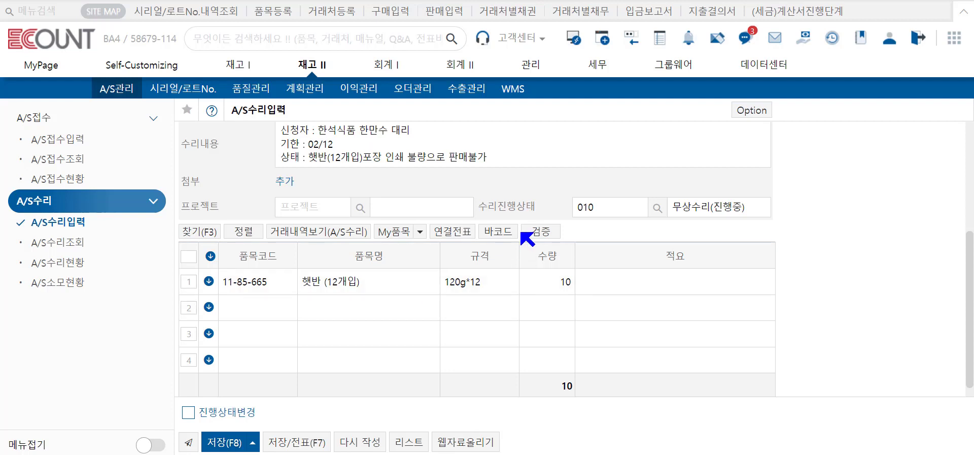
pyautogui.click(332, 235)
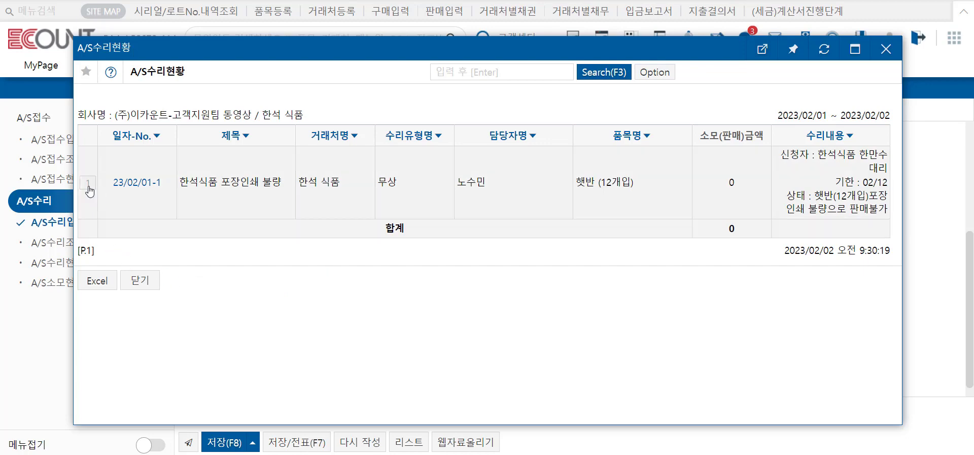
pyautogui.click(141, 281)
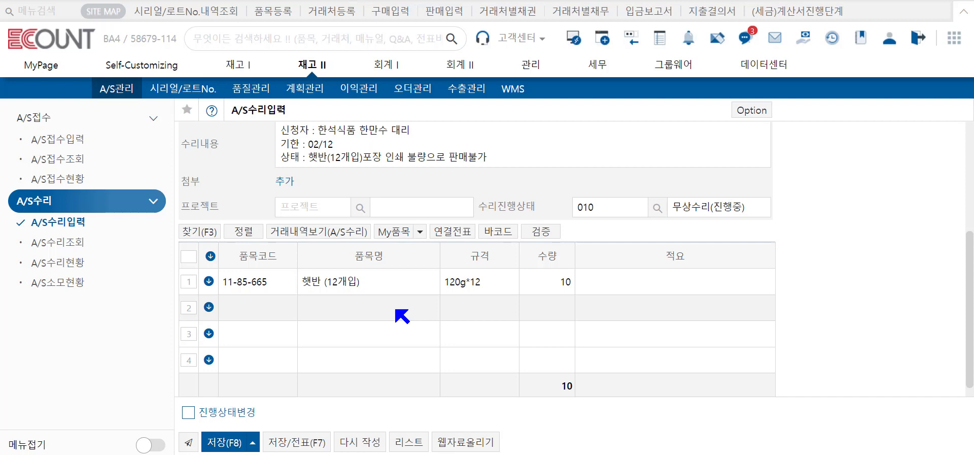
# - Save the repair entry and open a new linked 판매입력 sales slip from 연결전표
pyautogui.click(460, 233)
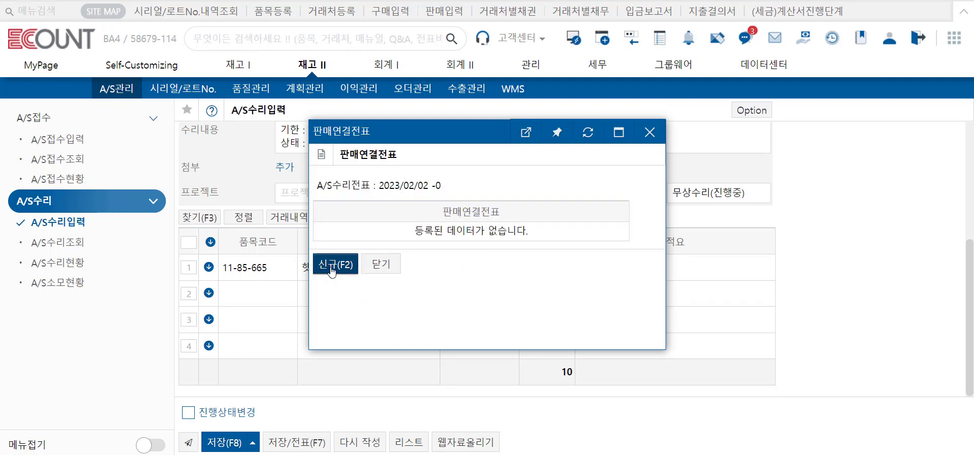
pyautogui.click(333, 269)
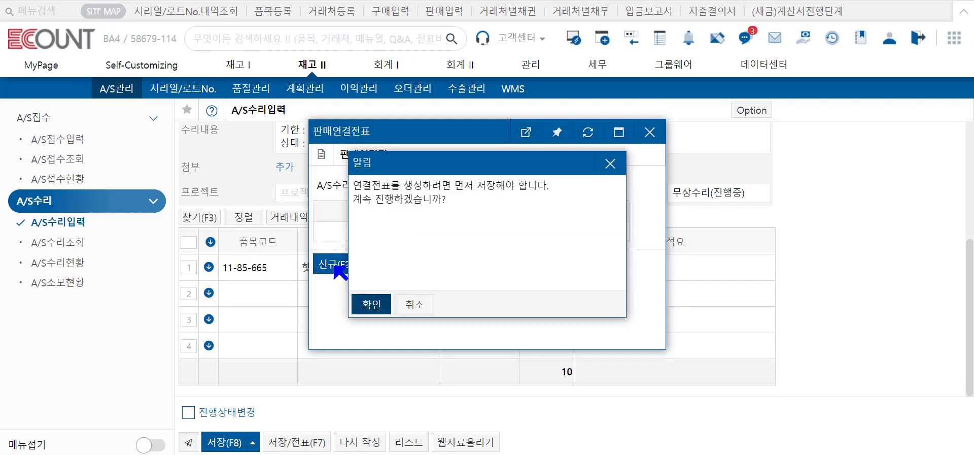
pyautogui.click(371, 305)
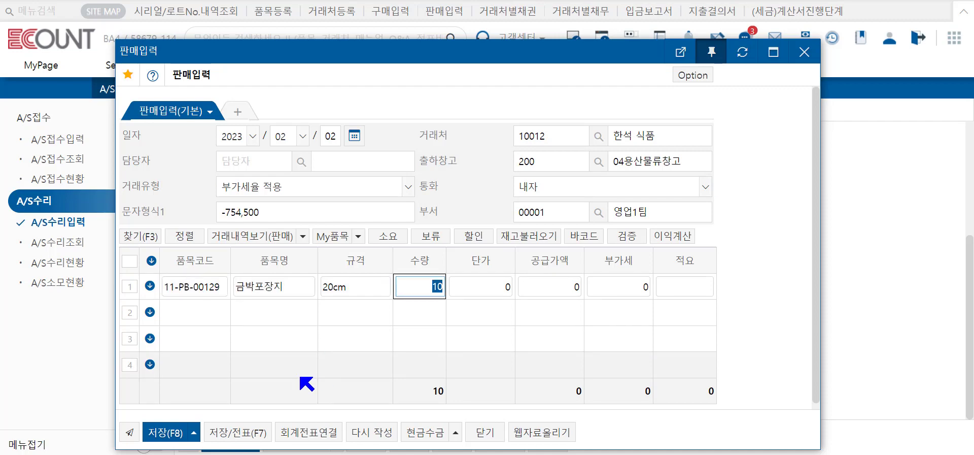
# - Price the 금박포장지 line at 500 each (5,000 plus 500 VAT) and search an item for row 2
pyautogui.click(505, 293)
pyautogui.write('5')
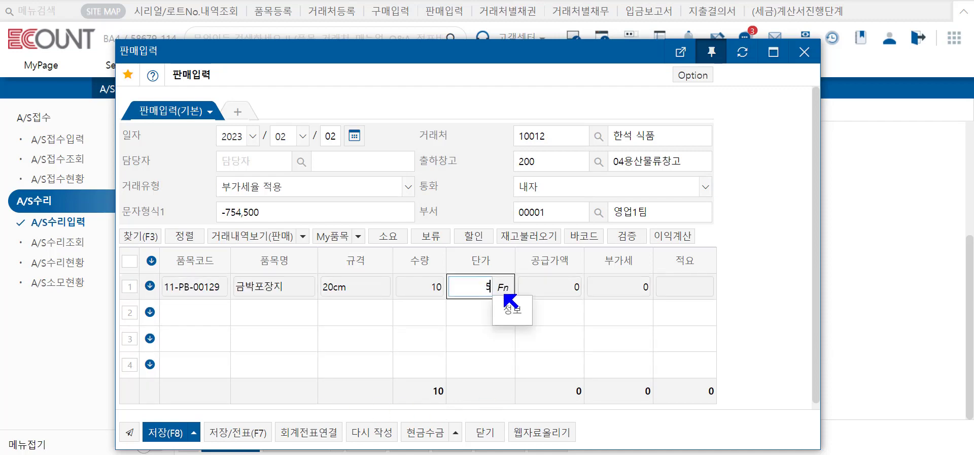
pyautogui.write('00')
pyautogui.click(755, 289)
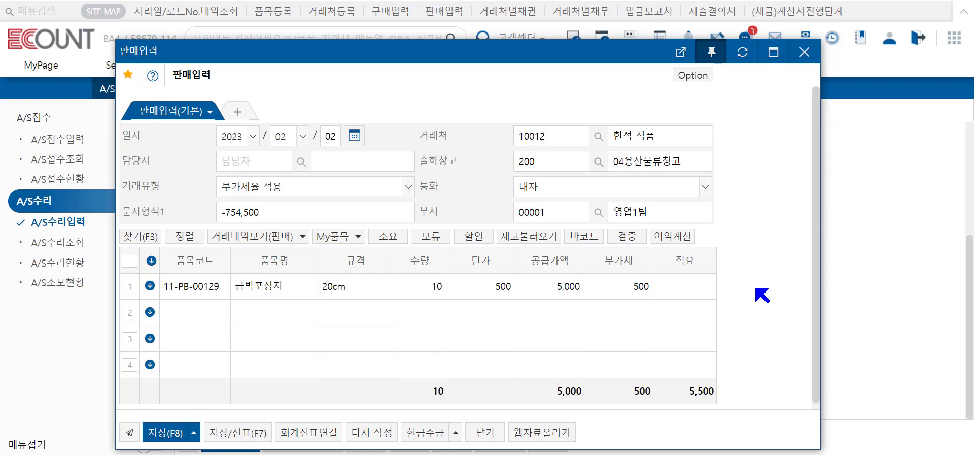
pyautogui.doubleClick(220, 308)
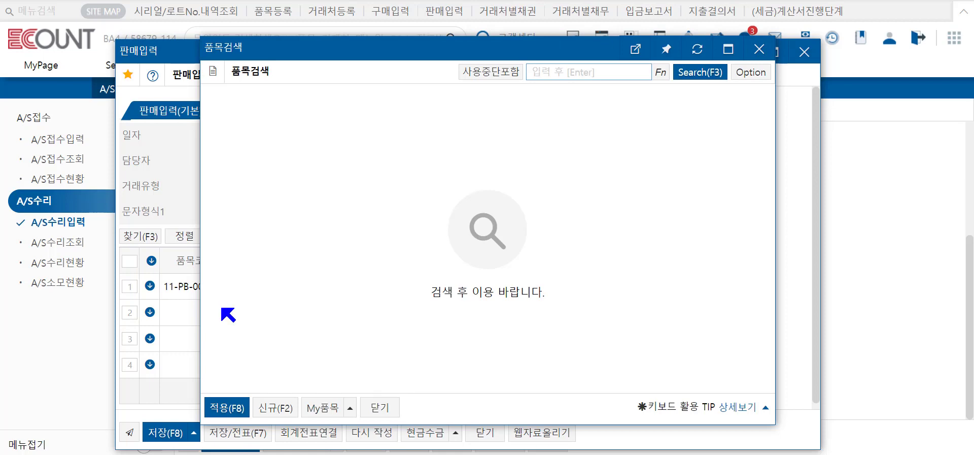
# - Register new non-stock item 88904 A/S수리비 without stock tracking and place it on row 2
pyautogui.click(271, 407)
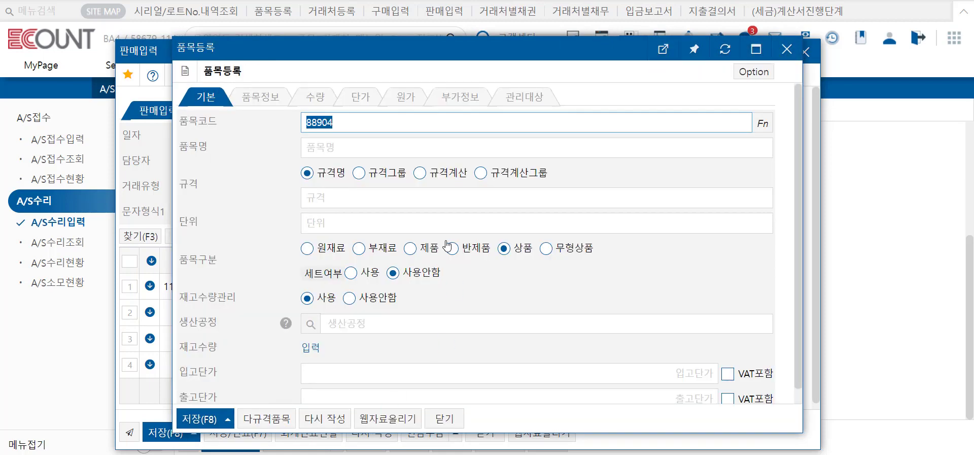
pyautogui.click(389, 147)
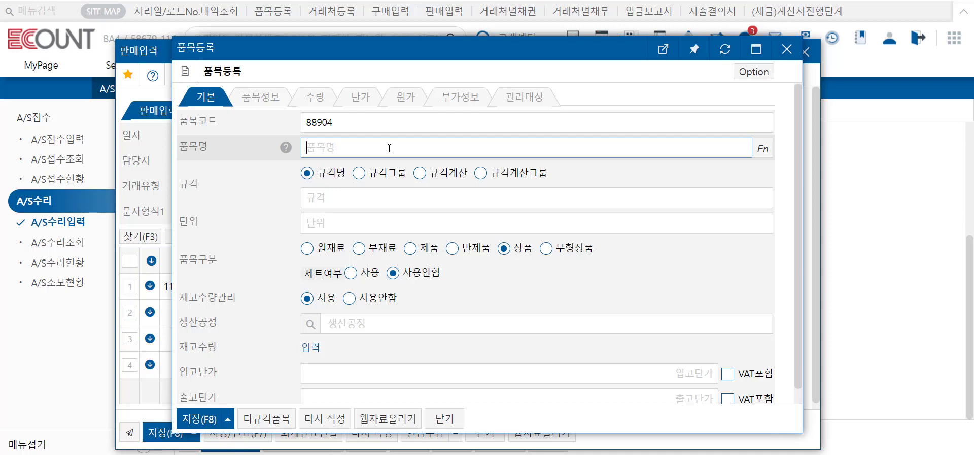
pyautogui.write('A/S수리비')
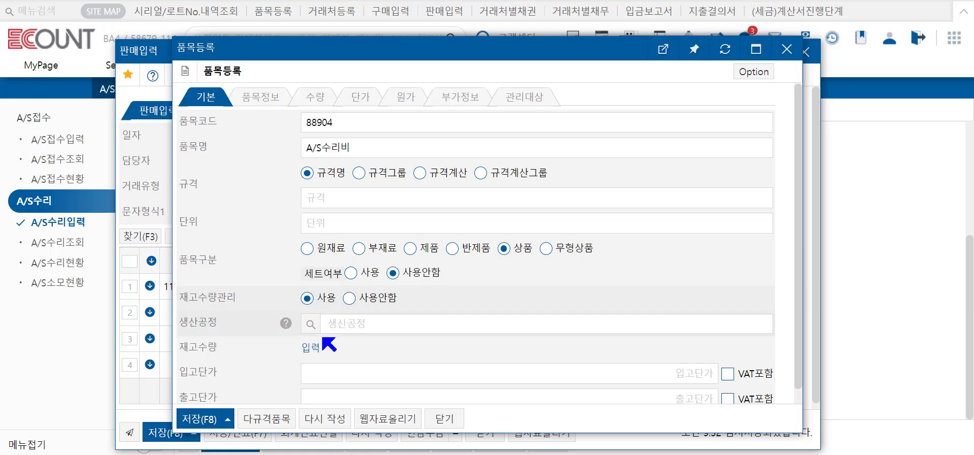
pyautogui.click(379, 299)
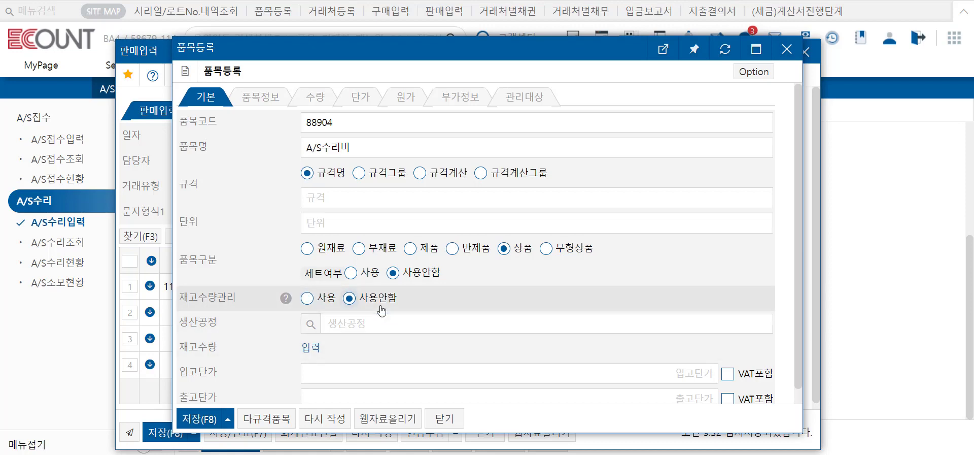
pyautogui.click(211, 425)
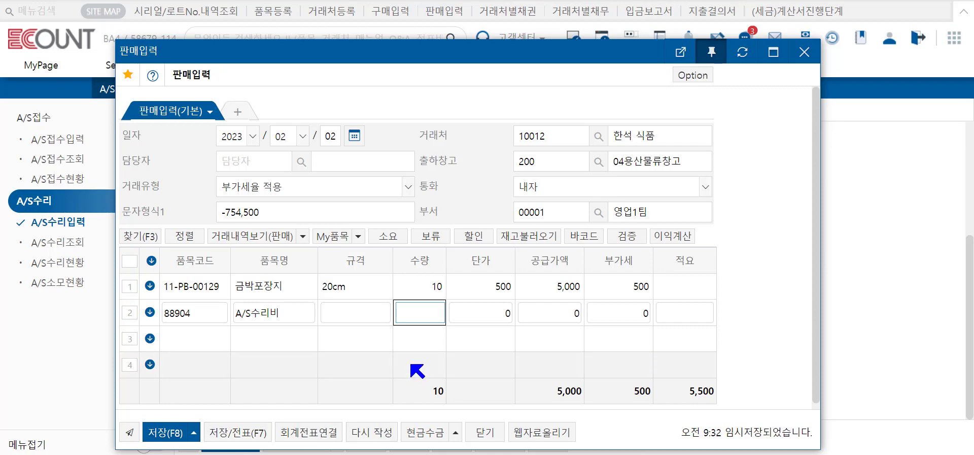
# - Charge 1 A/S수리비 at 20,000 VAT-inclusive and save the slip, totalling 25,500
pyautogui.write('1')
pyautogui.click(476, 316)
pyautogui.write('200000')
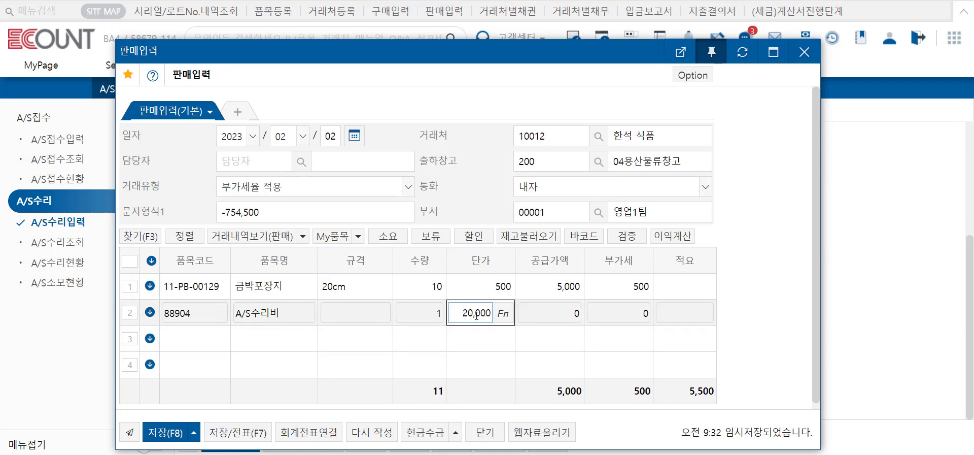
pyautogui.press('F4')
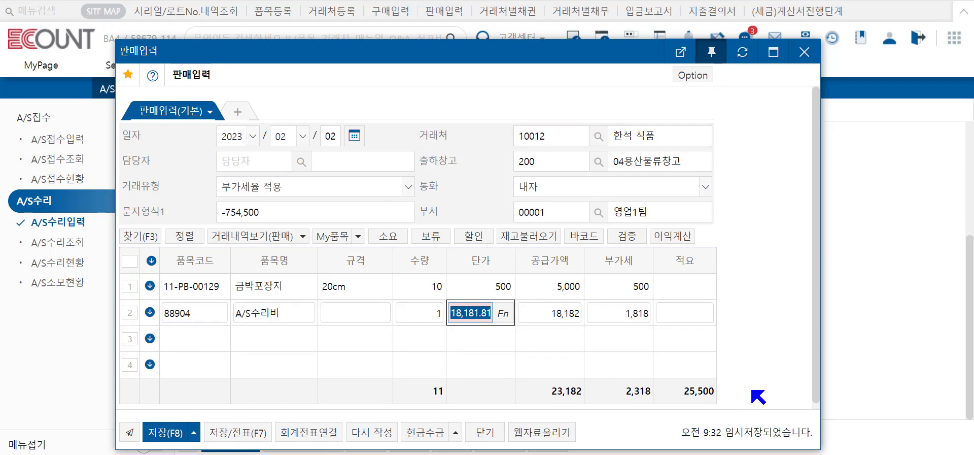
pyautogui.click(167, 432)
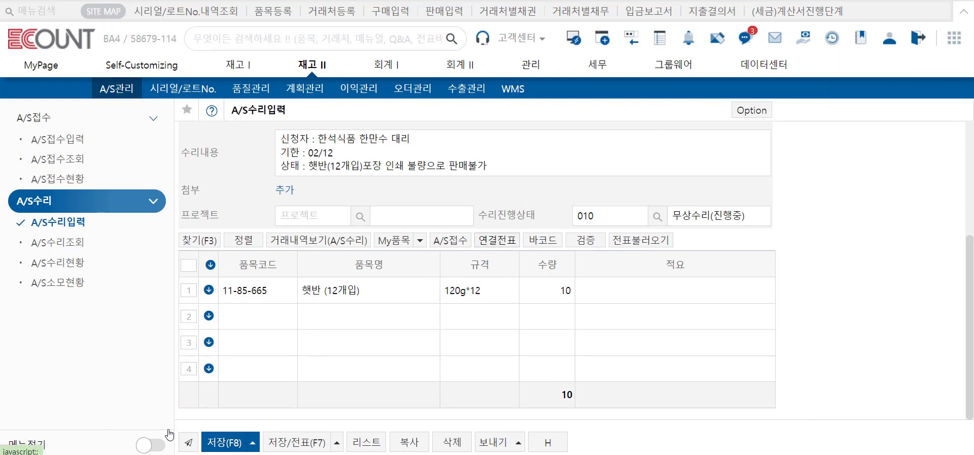
# - Save repair 2023/02/02 -1 and print its A/S repair certificate showing ₩25,500
pyautogui.click(229, 441)
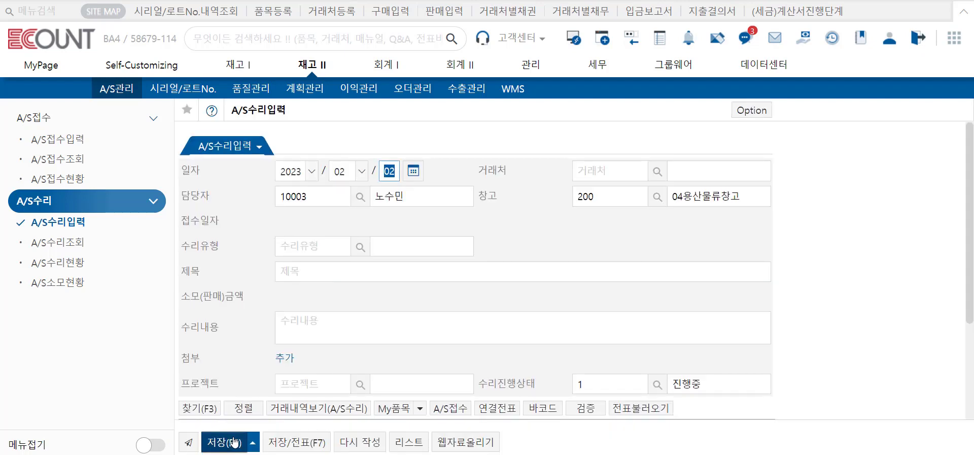
pyautogui.click(60, 243)
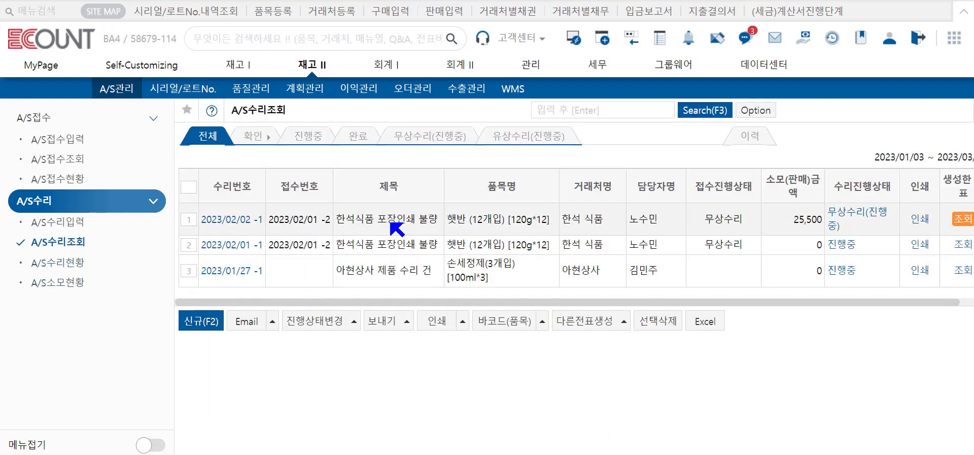
pyautogui.click(921, 220)
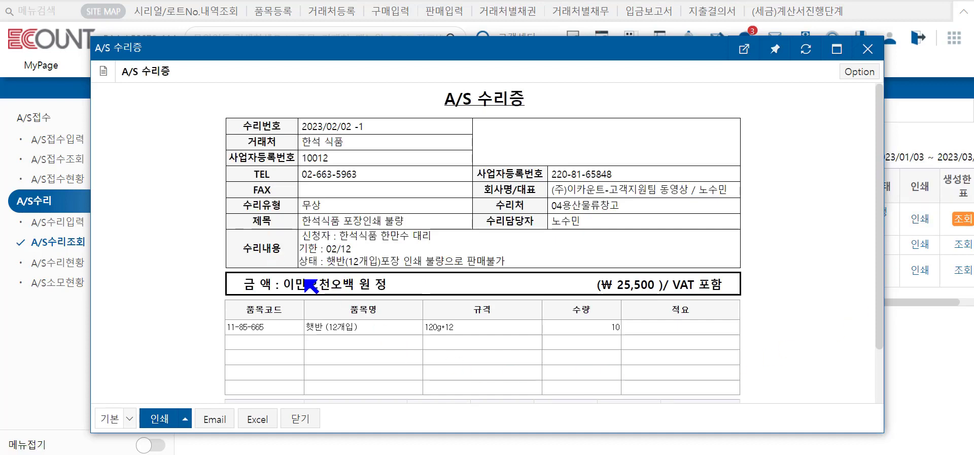
pyautogui.scroll(-2, 311, 305)
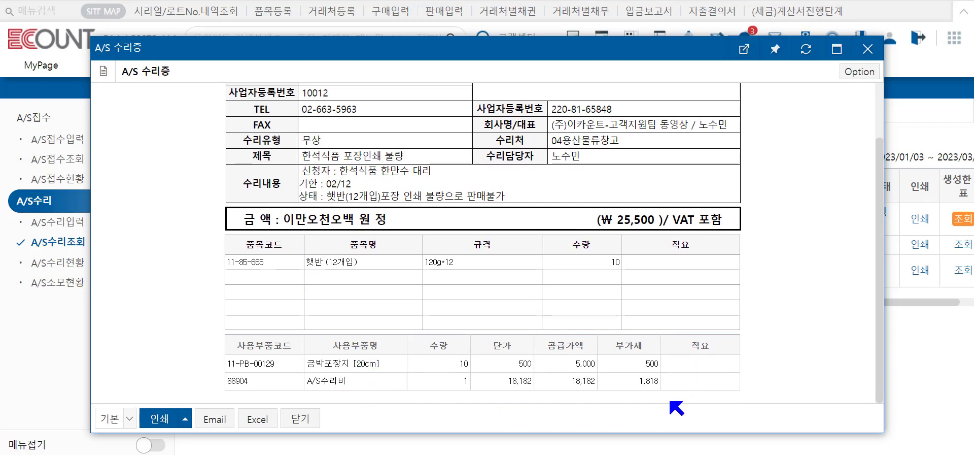
pyautogui.scroll(2, 671, 402)
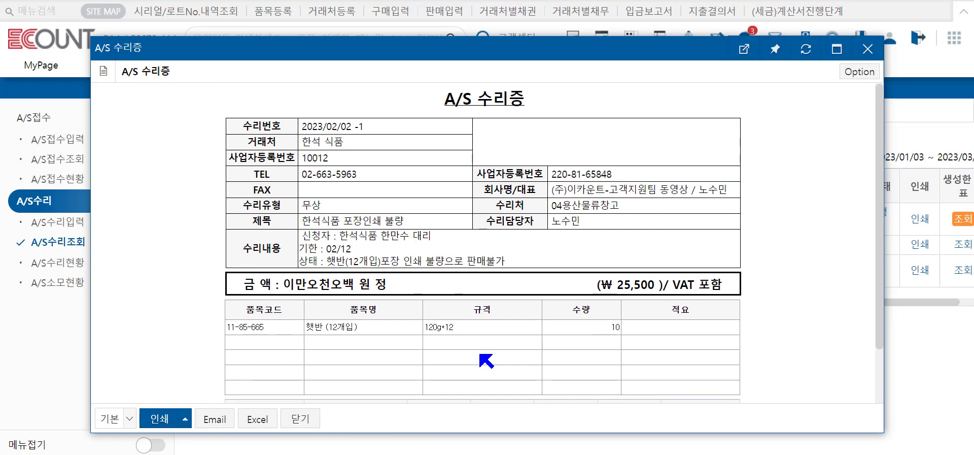
pyautogui.scroll(-1, 485, 361)
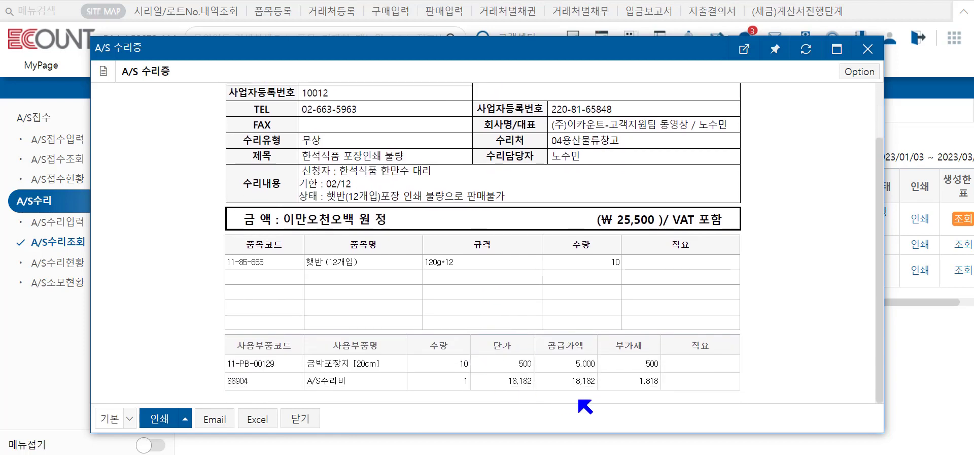